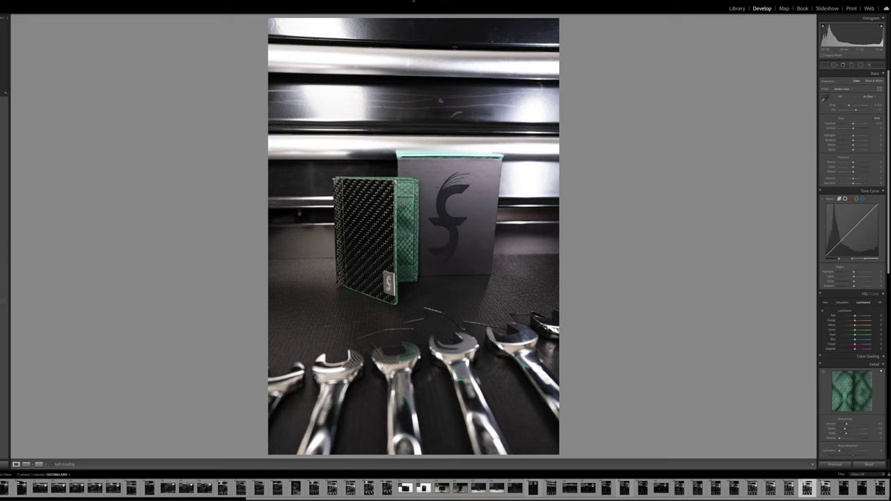
Paste the copied develop settings onto the wallet photo and draw a radial filter over the wallet.
key("ctrl+shift+v")
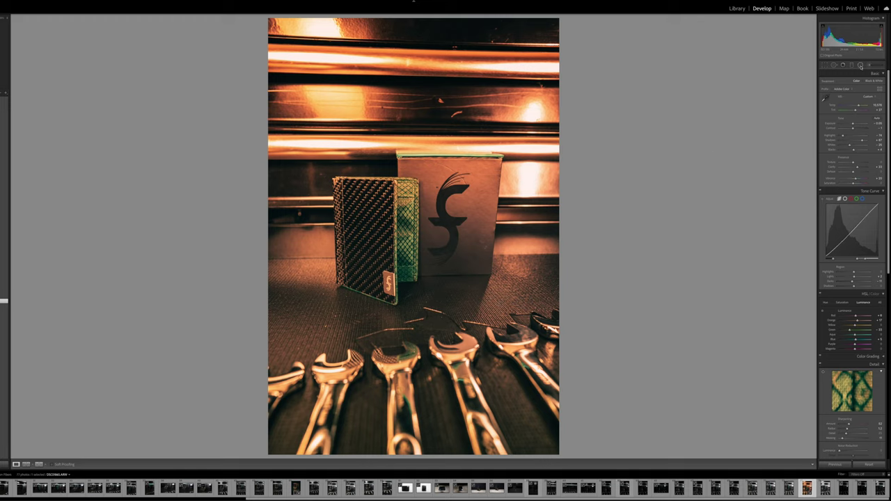
left_click(860, 65)
left_click_drag(329, 169, 378, 229)
left_click_drag(378, 124, 376, 154)
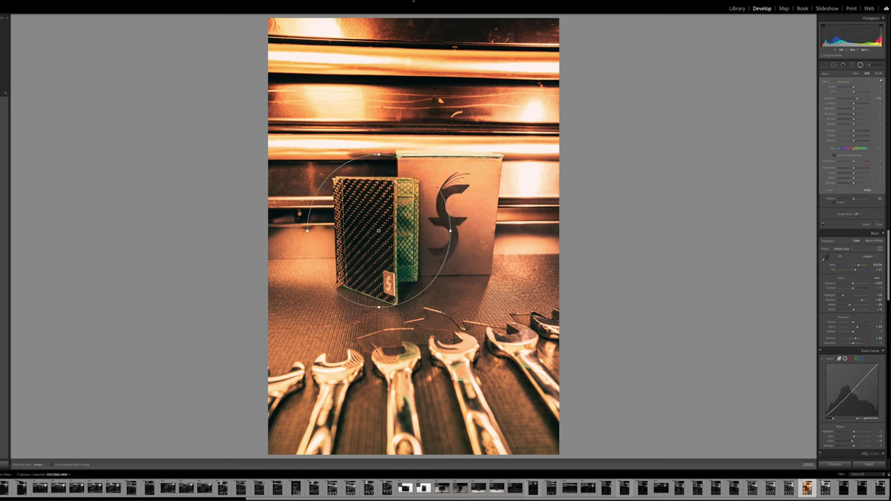
Resize and reposition the radial filter so its ellipse surrounds the whole wallet with a small margin.
left_click_drag(309, 230, 315, 230)
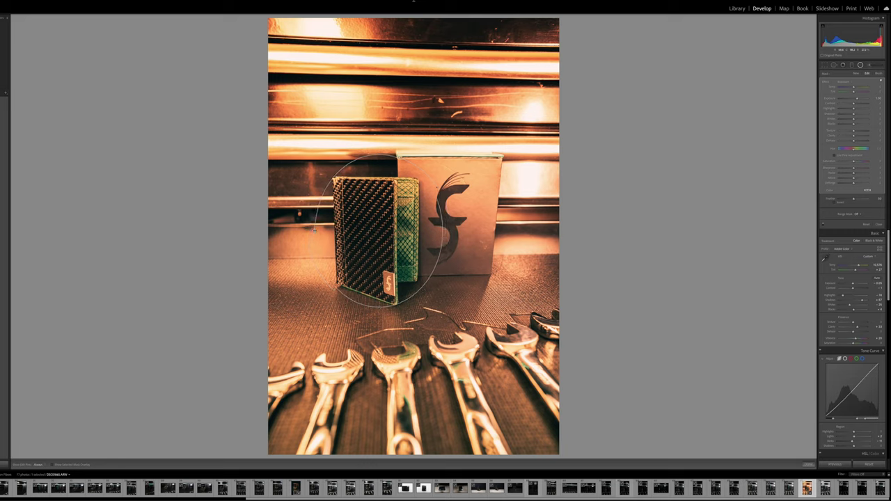
left_click_drag(376, 233, 370, 233)
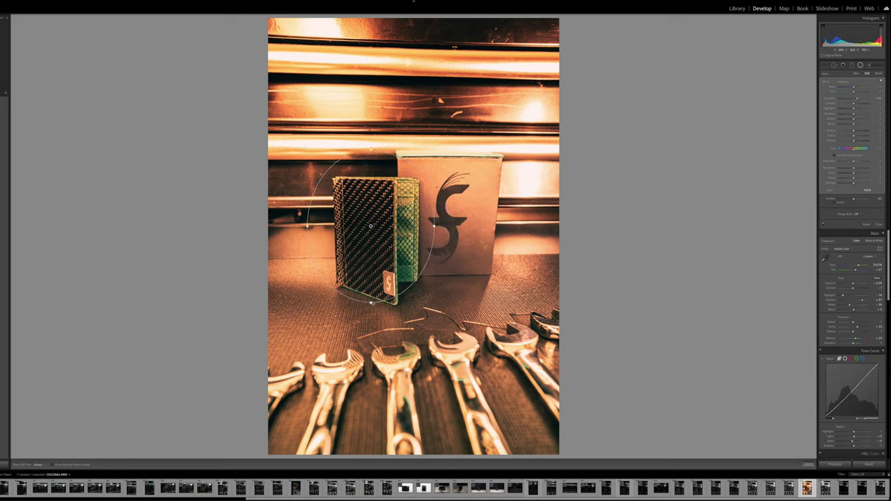
left_click_drag(371, 303, 372, 312)
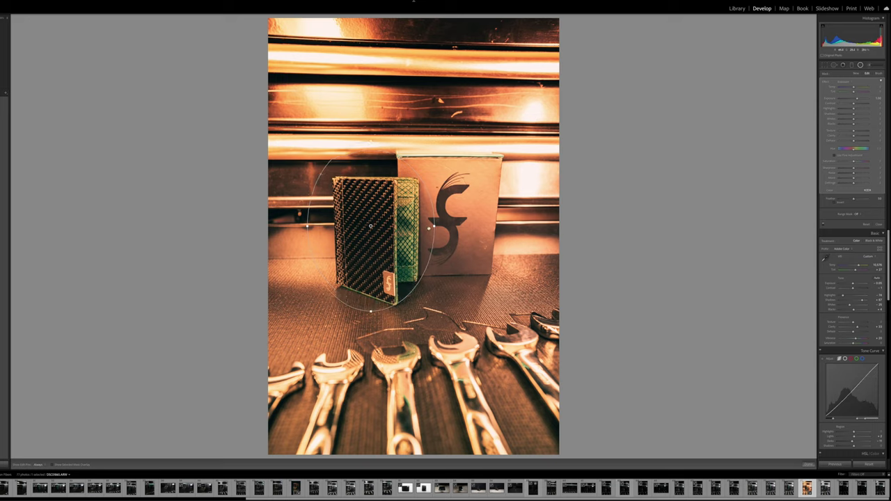
left_click_drag(435, 225, 446, 226)
left_click_drag(380, 229, 384, 235)
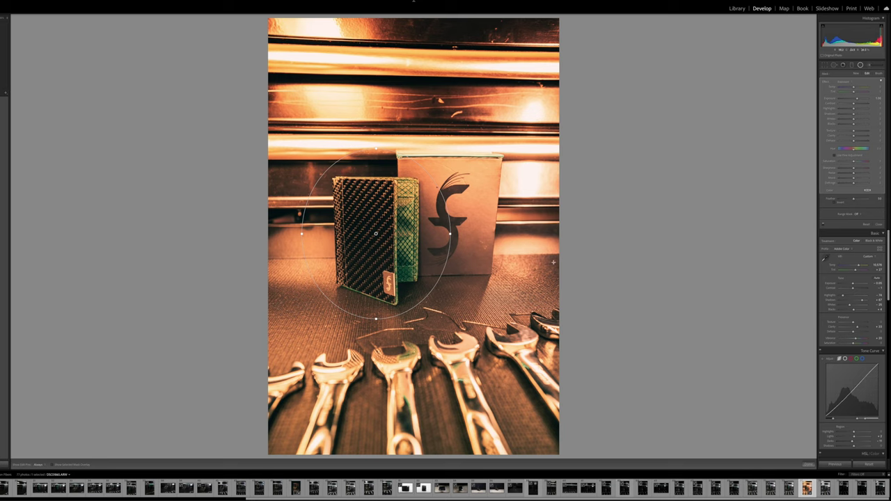
Invert the radial filter, lower its exposure slightly, raise its feather to the maximum and close the filter.
left_click(836, 203)
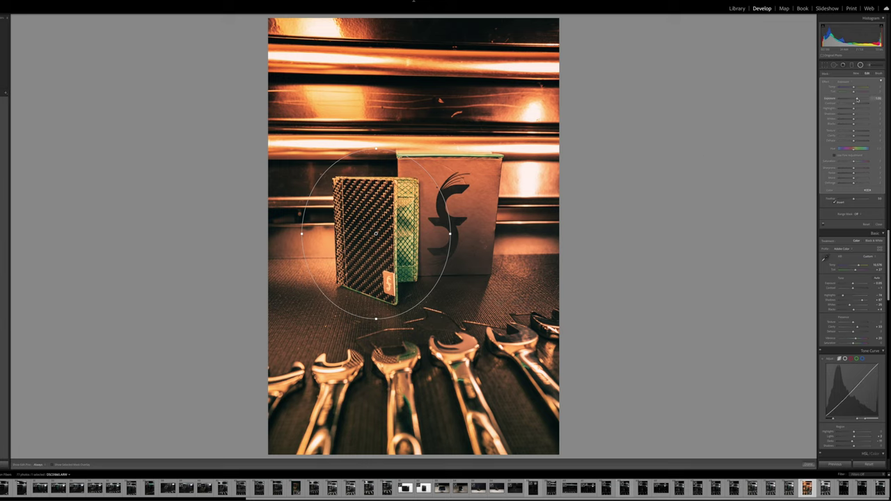
left_click_drag(857, 100, 856, 100)
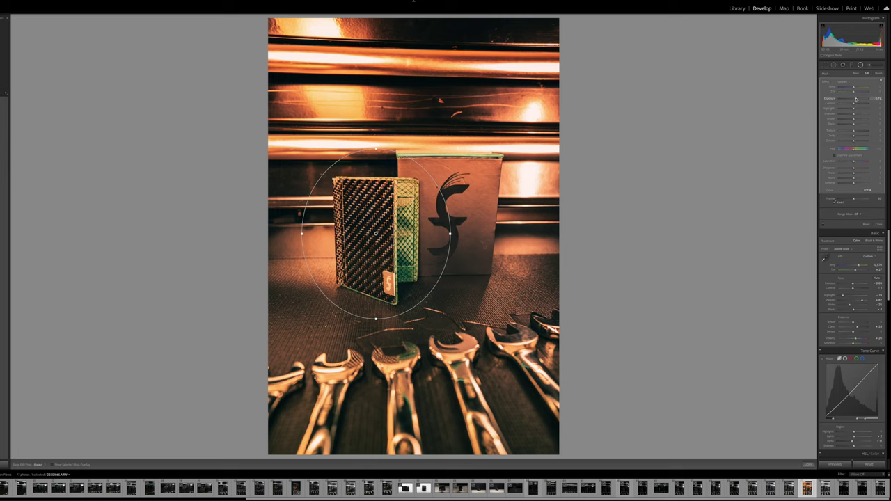
left_click_drag(853, 198, 868, 199)
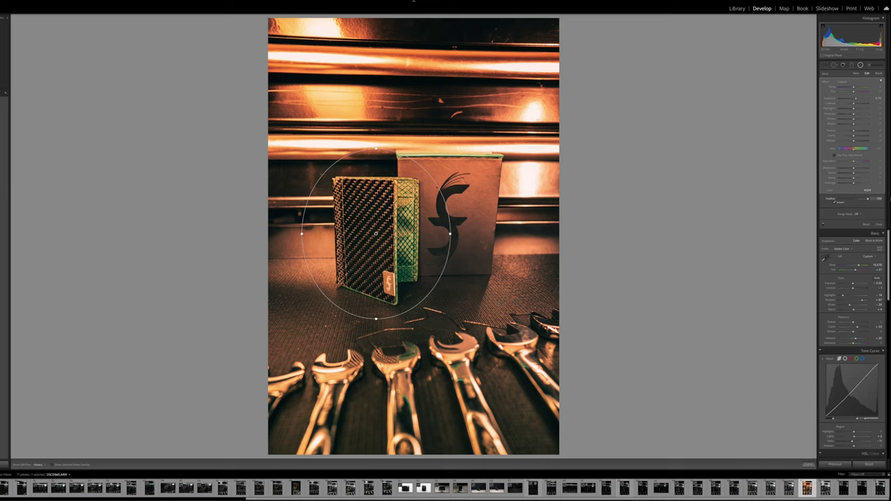
left_click(878, 224)
Darken the whole photo by lowering the basic exposure, and raise the clarity slightly.
left_click_drag(855, 124, 850, 124)
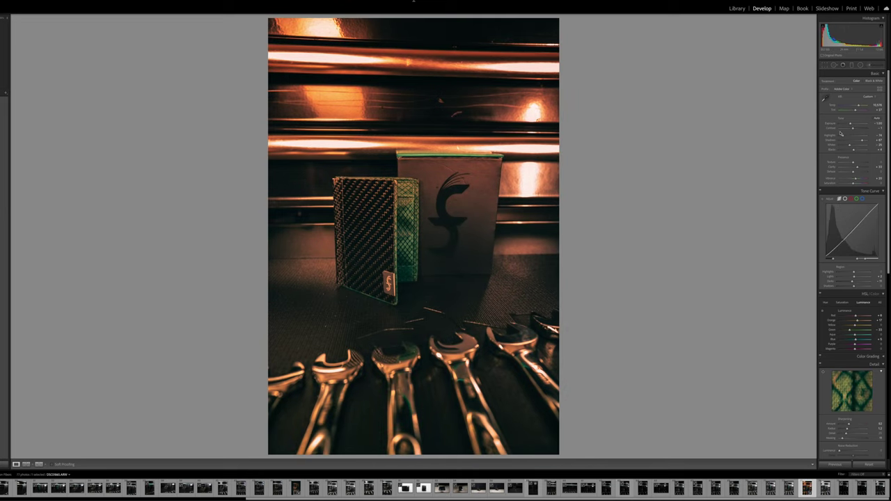
left_click_drag(857, 167, 859, 168)
left_click_drag(387, 243, 453, 269)
left_click_drag(851, 124, 850, 123)
Reselect the existing radial filter on the wallet and fine-tune its exposure to brighten the wallet.
left_click(860, 65)
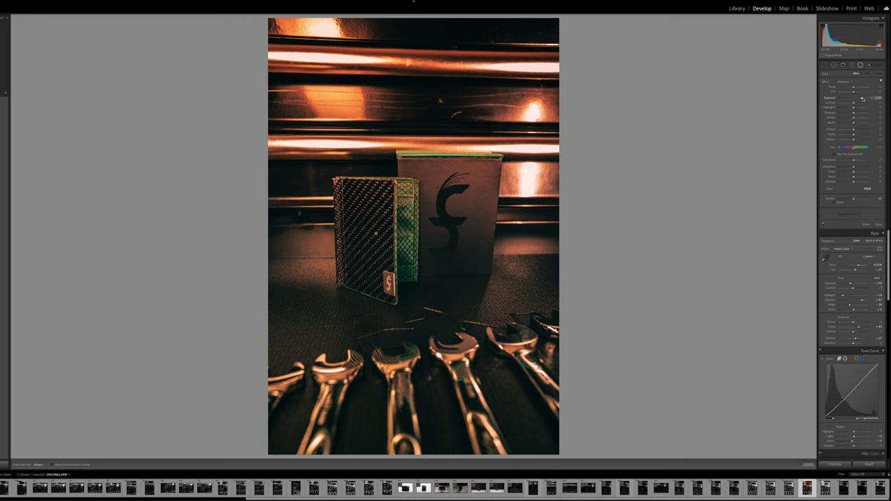
key("ctrl+z")
left_click(376, 234)
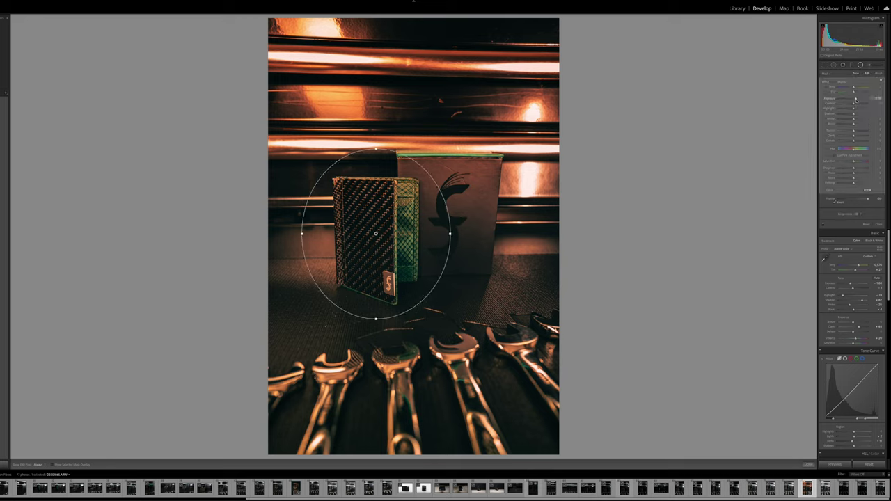
left_click_drag(857, 99, 857, 98)
Crop the photo tighter around the wallet and box, trimming all edges while keeping the portrait format.
key("r")
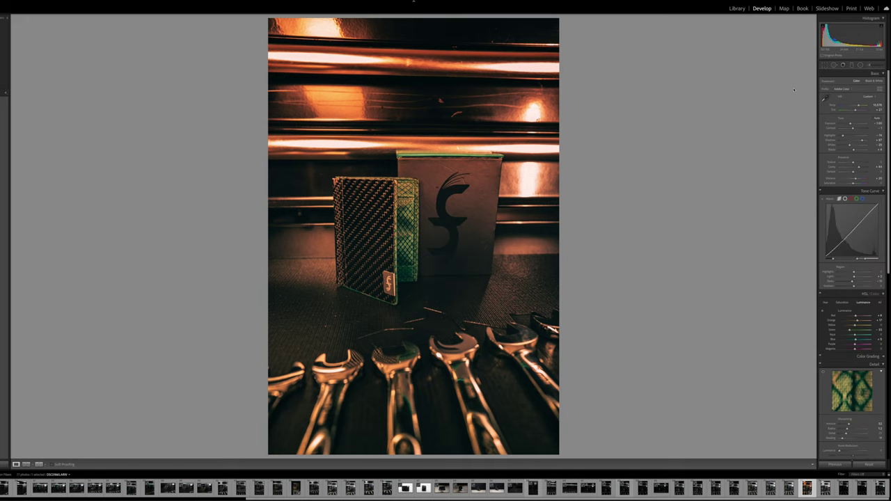
left_click_drag(269, 20, 276, 27)
left_click_drag(550, 446, 542, 428)
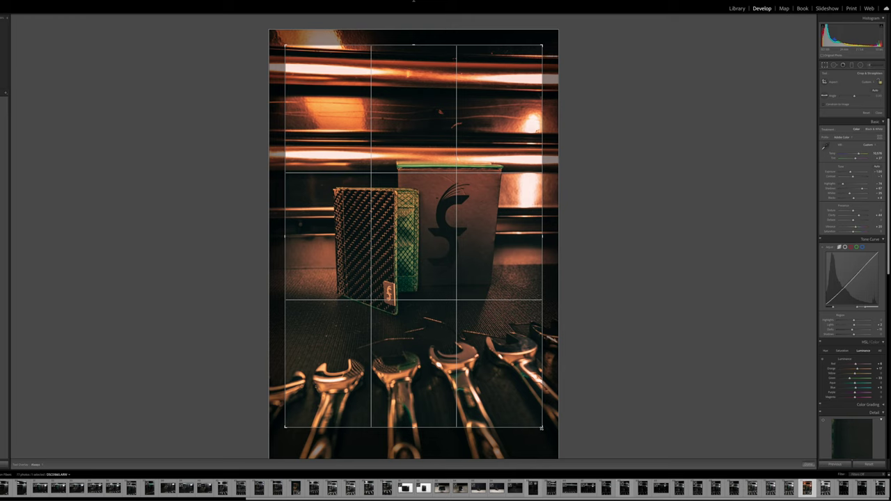
left_click(824, 67)
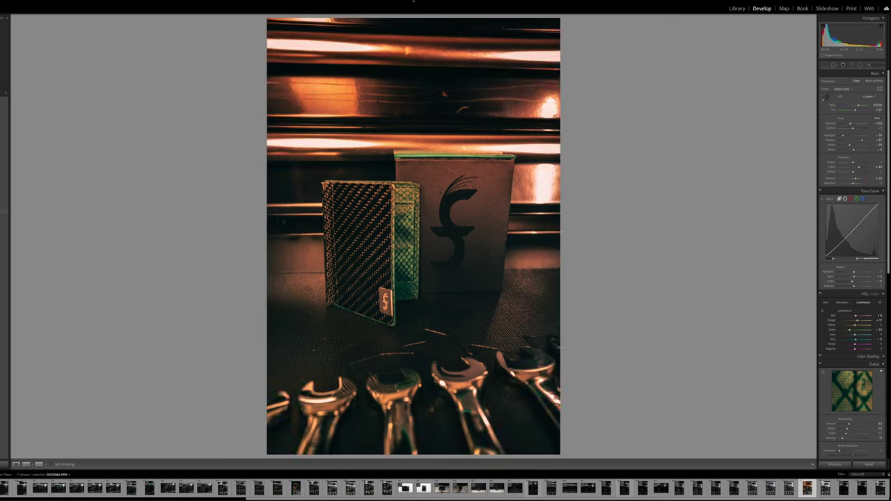
Strengthen the dark post-crop vignette by lowering its amount, and raise its midpoint and feather.
scroll(856, 348, "down", 10)
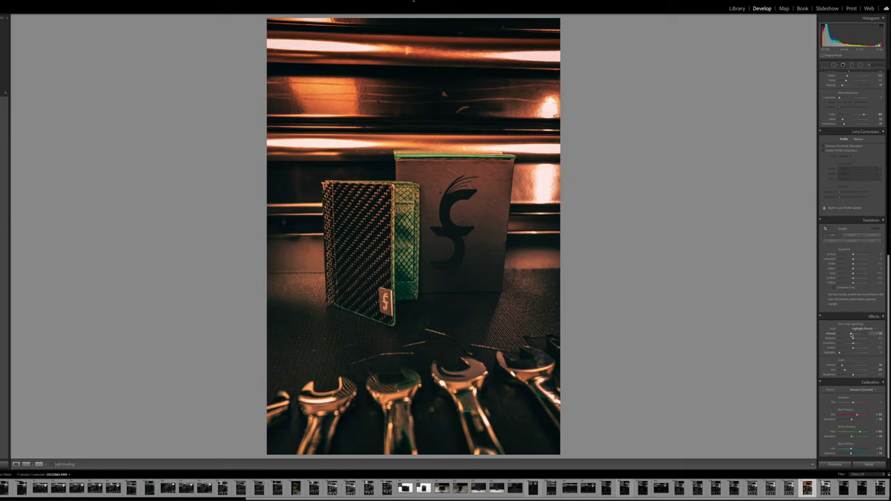
left_click_drag(851, 335, 847, 334)
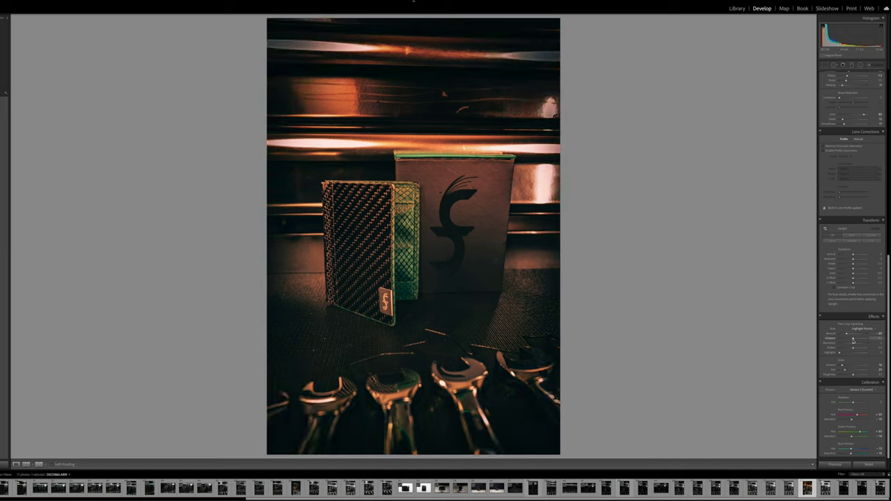
left_click_drag(853, 339, 857, 340)
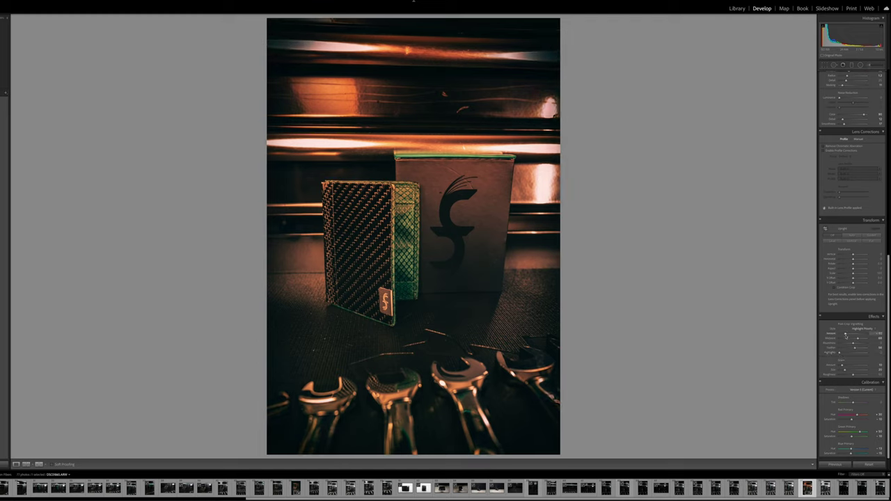
Add contrast with a gentle S-shaped tone curve, raising the highlights and lights and lowering the darks.
scroll(845, 337, "up", 8)
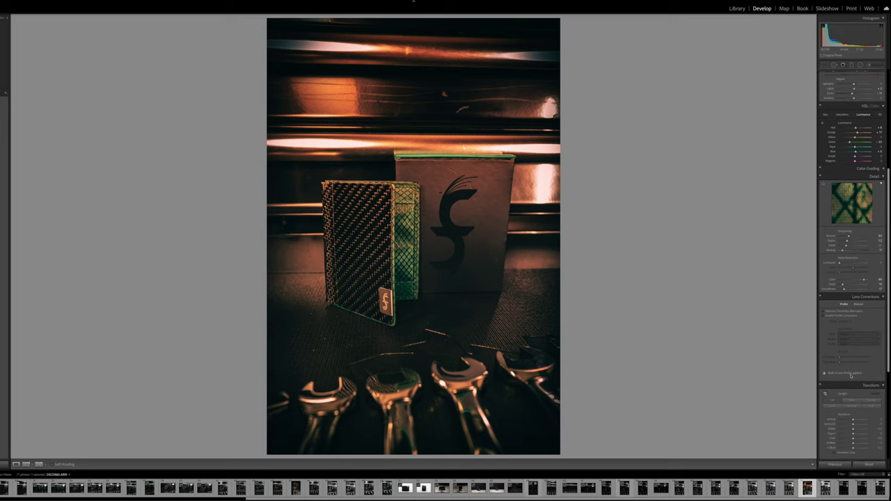
scroll(849, 375, "up", 5)
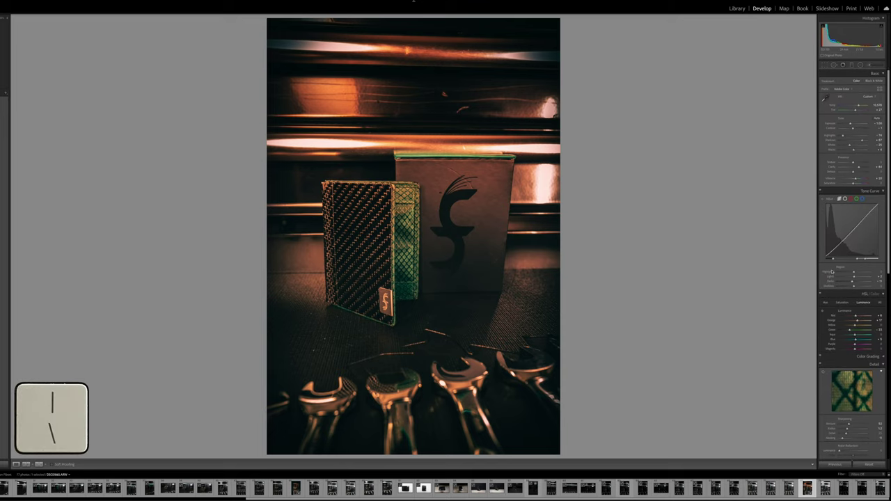
left_click_drag(835, 249, 835, 250)
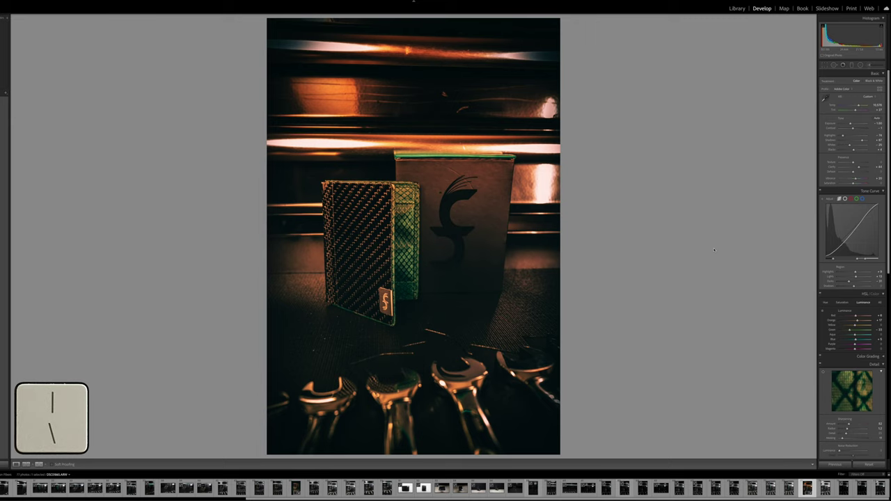
Compare the edited photo with its unedited version, ending on the edited view.
key("backslash")
key("backslash")
key("backslash")
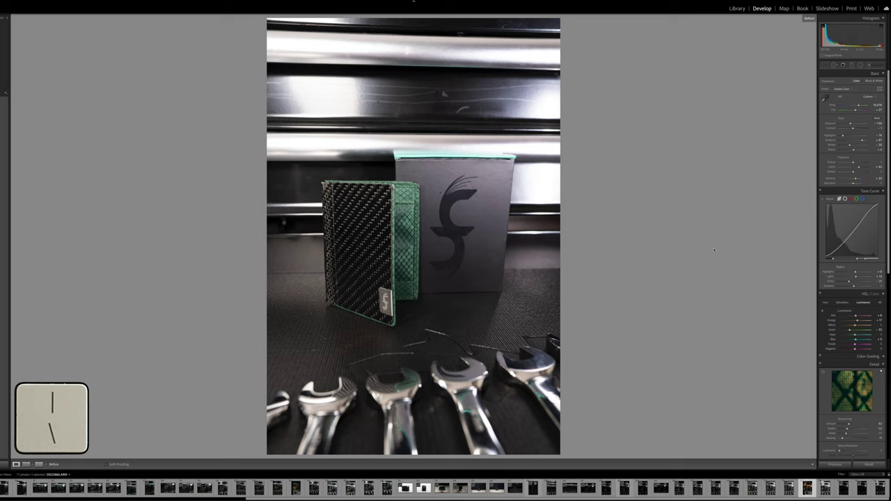
key("backslash")
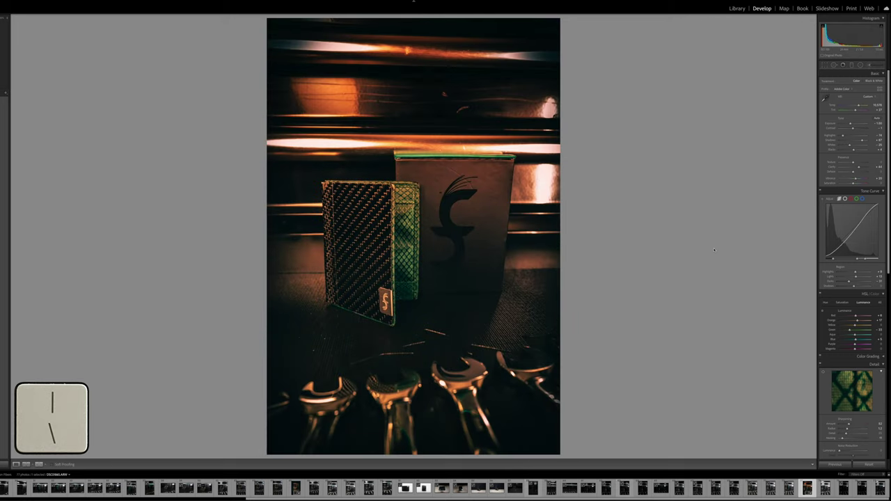